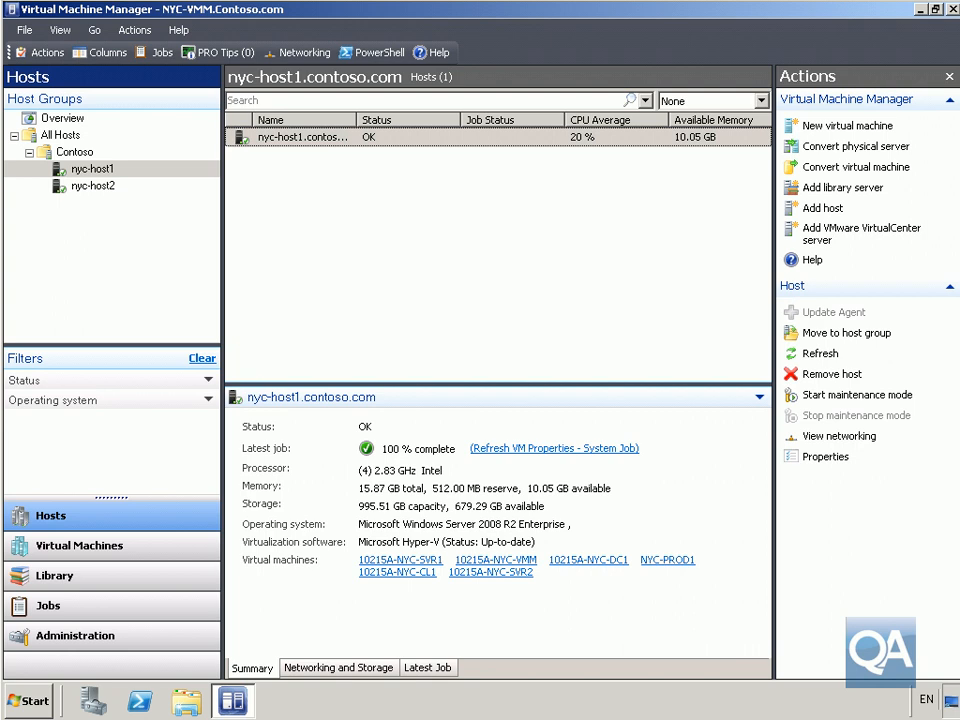
- Start a new virtual machine from the library disk 10215A-CoreTest.vhd and name it Demo5-VM
left_click(62, 578)
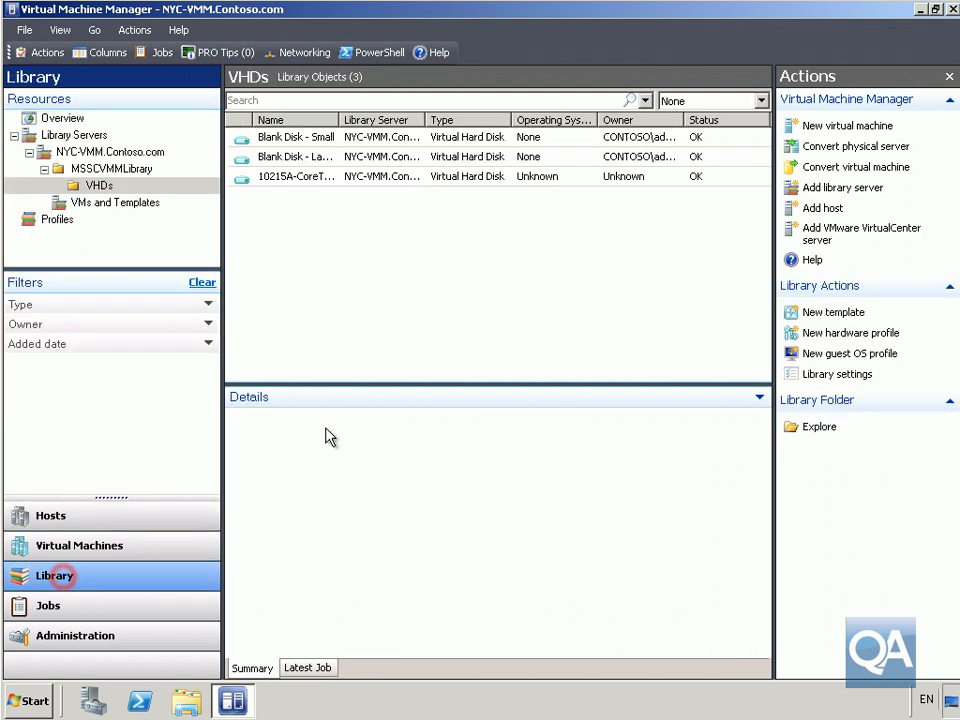
left_click_drag(339, 120, 460, 120)
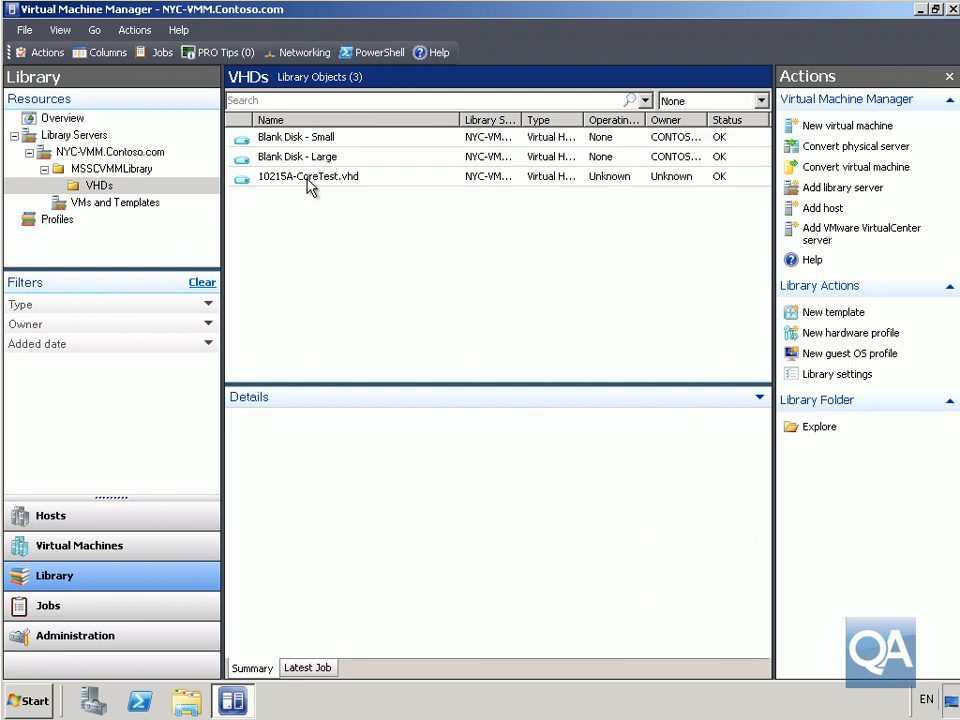
right_click(307, 182)
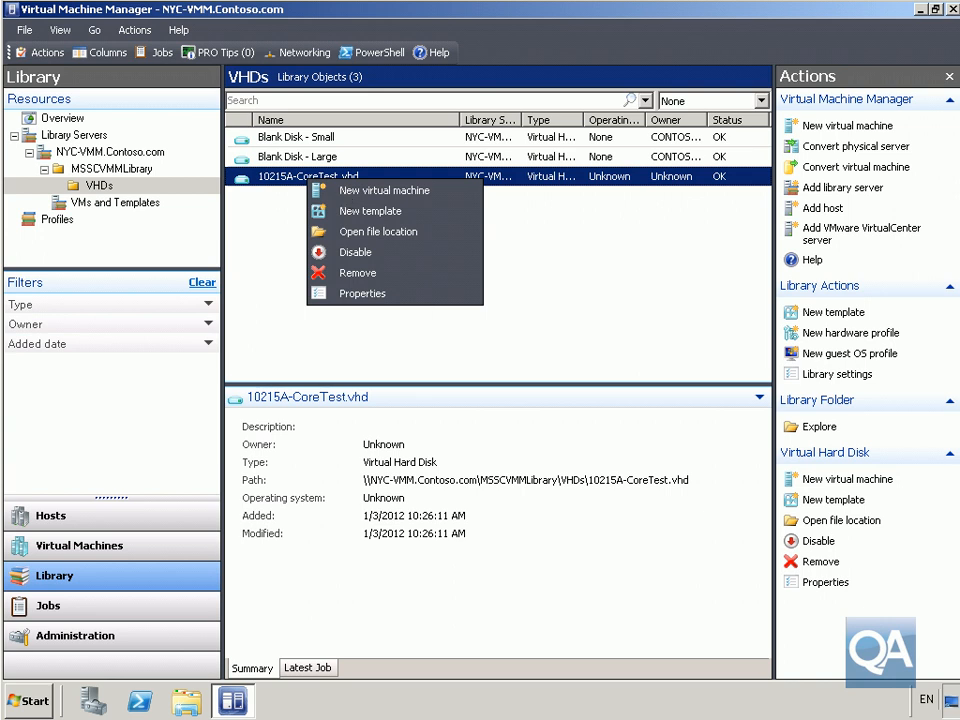
left_click(384, 190)
left_click(291, 189)
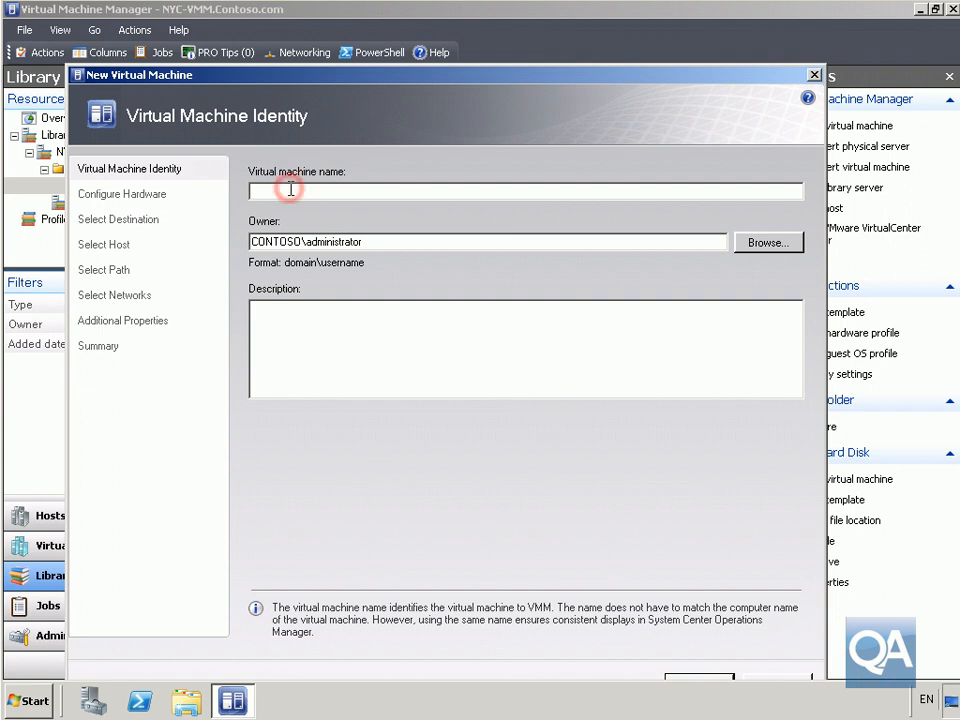
type("Demo5-VM")
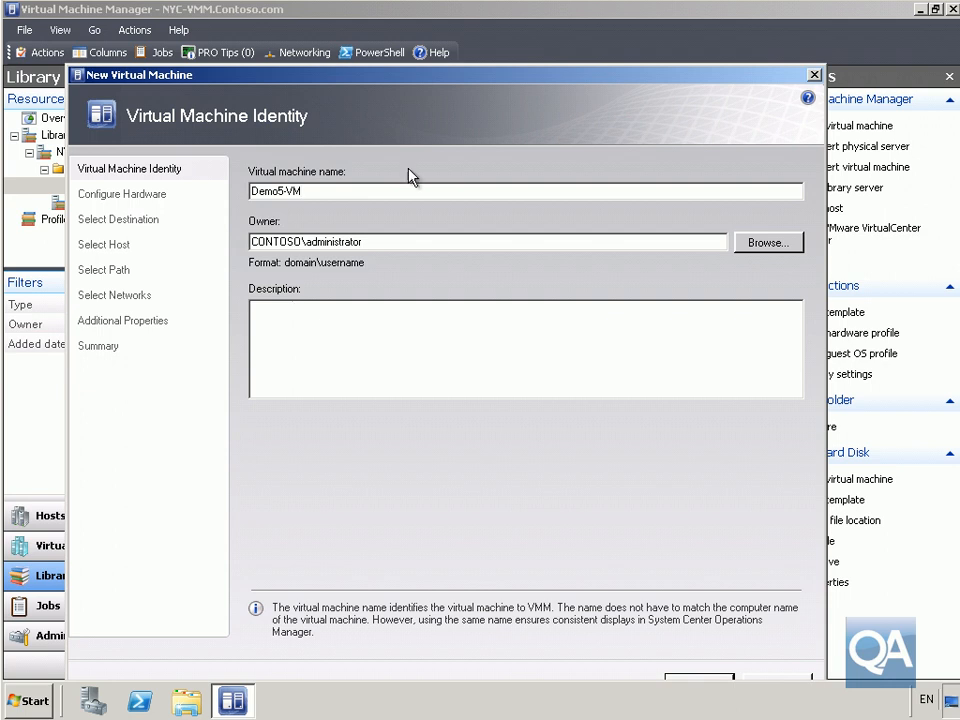
left_click_drag(460, 76, 459, 55)
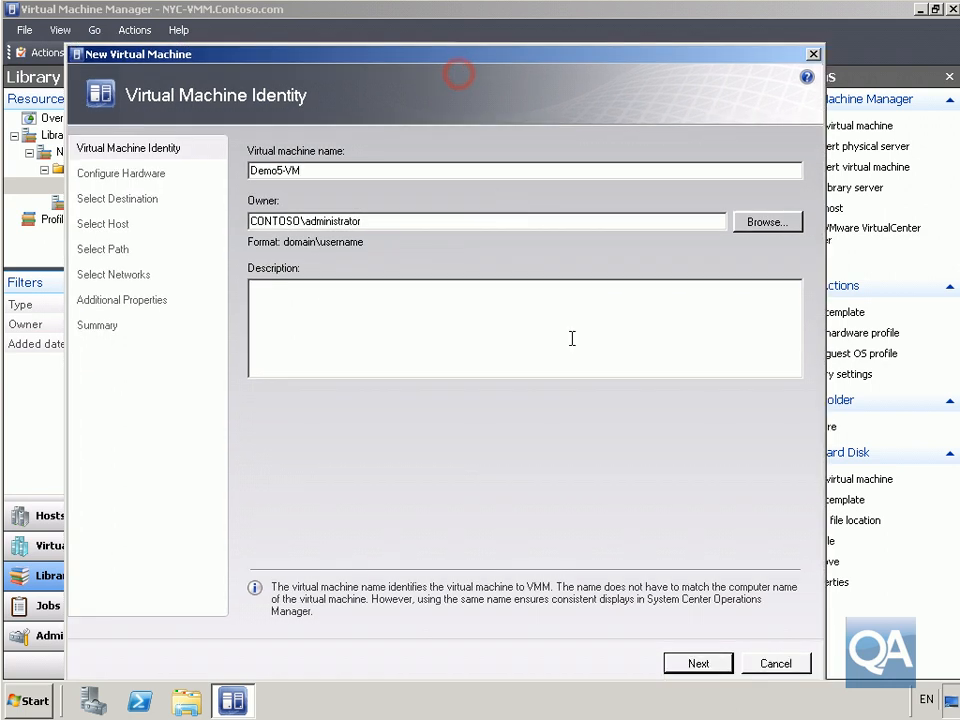
left_click(698, 664)
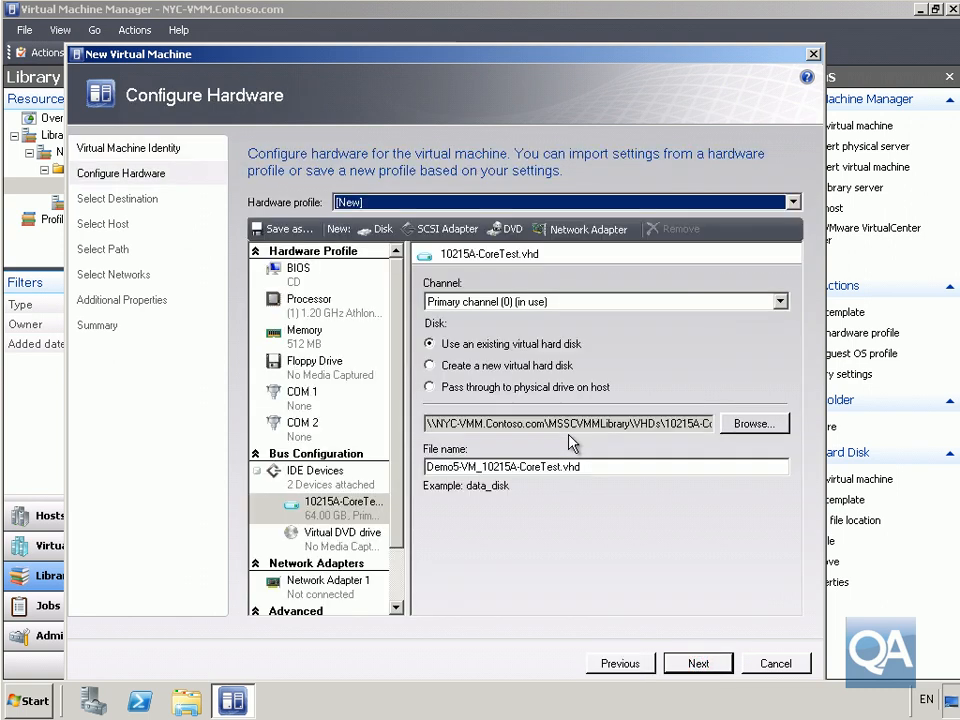
- Set the virtual machine's memory to 1024 MB, review the processor and remaining hardware settings, and accept the hardware configuration
left_click(306, 336)
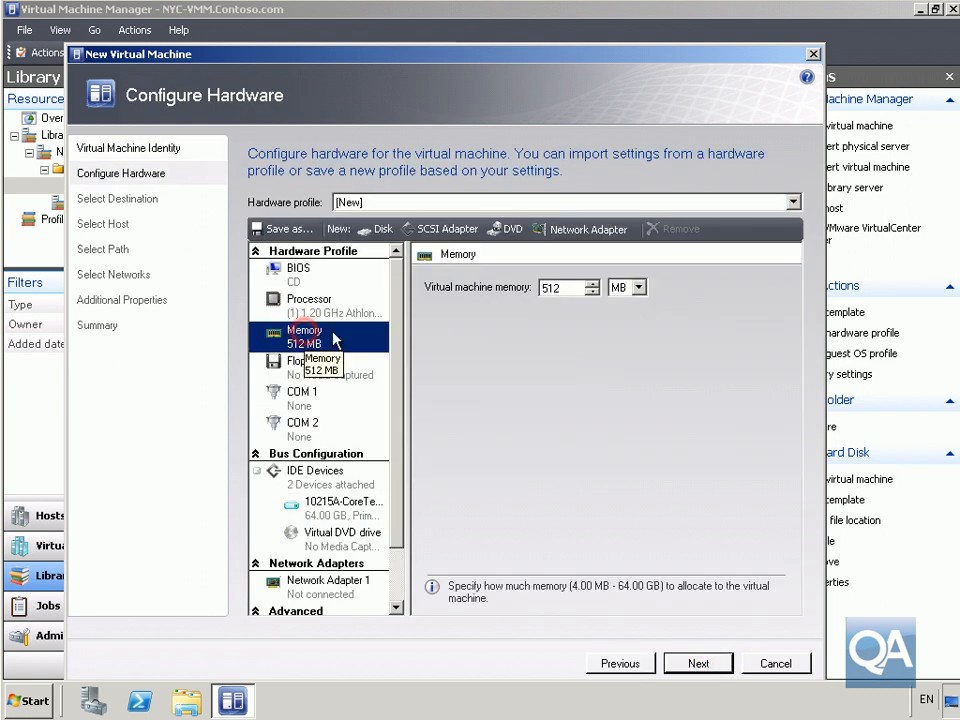
double_click(566, 287)
type("1024")
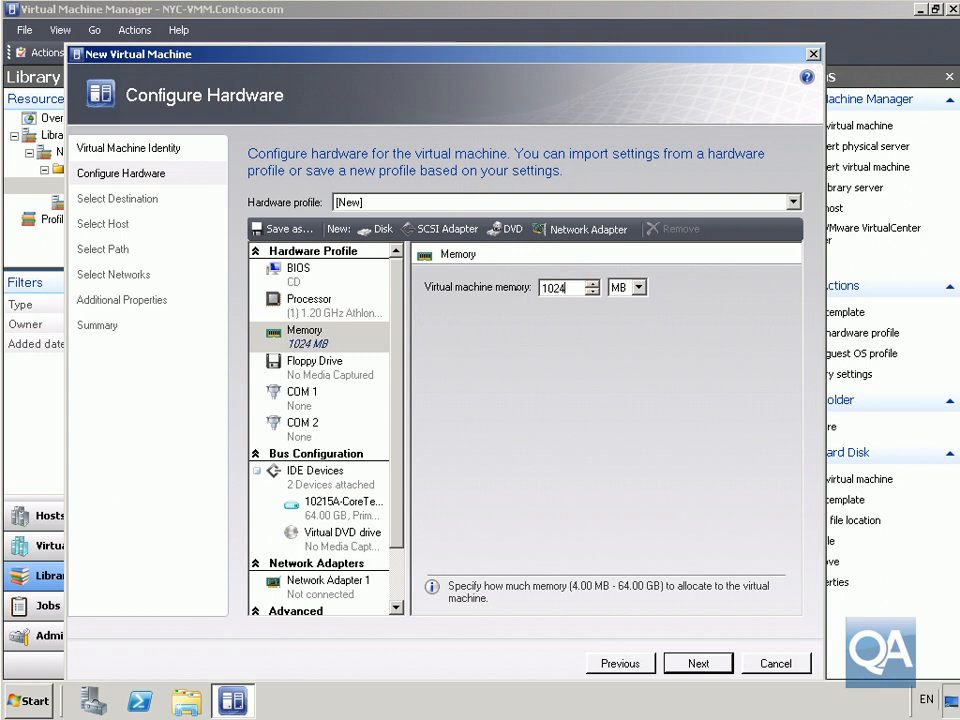
left_click(296, 306)
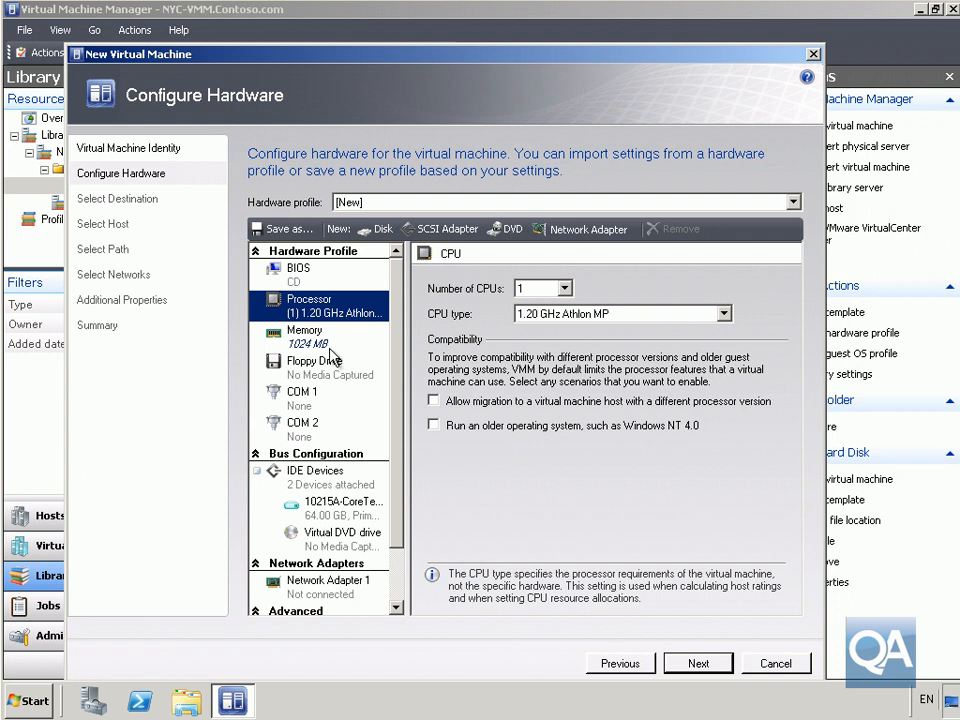
left_click_drag(395, 471, 396, 530)
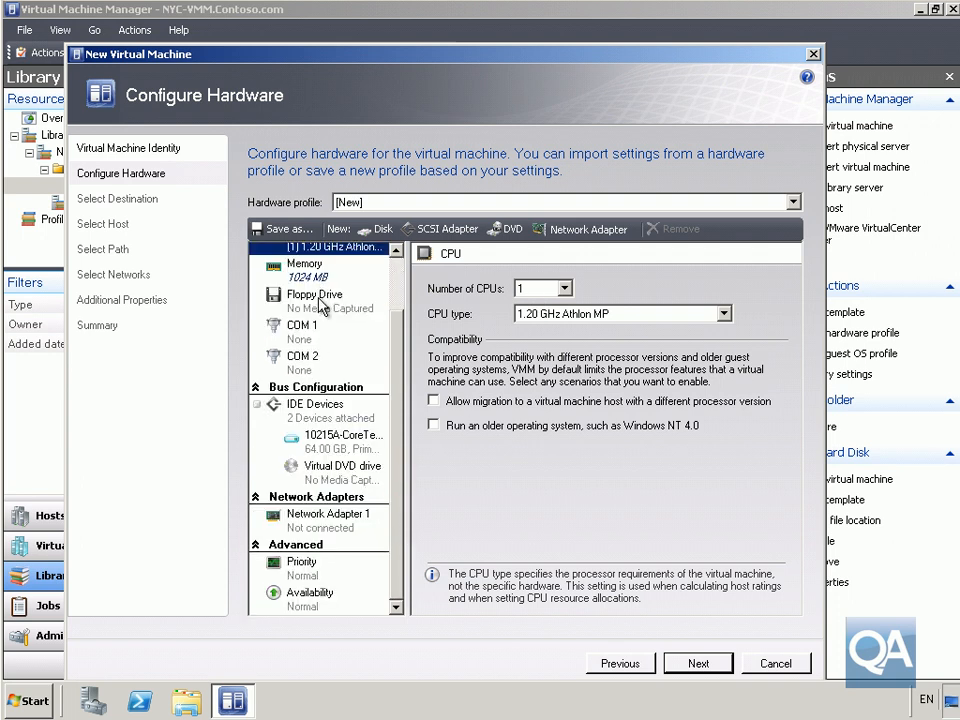
left_click(703, 664)
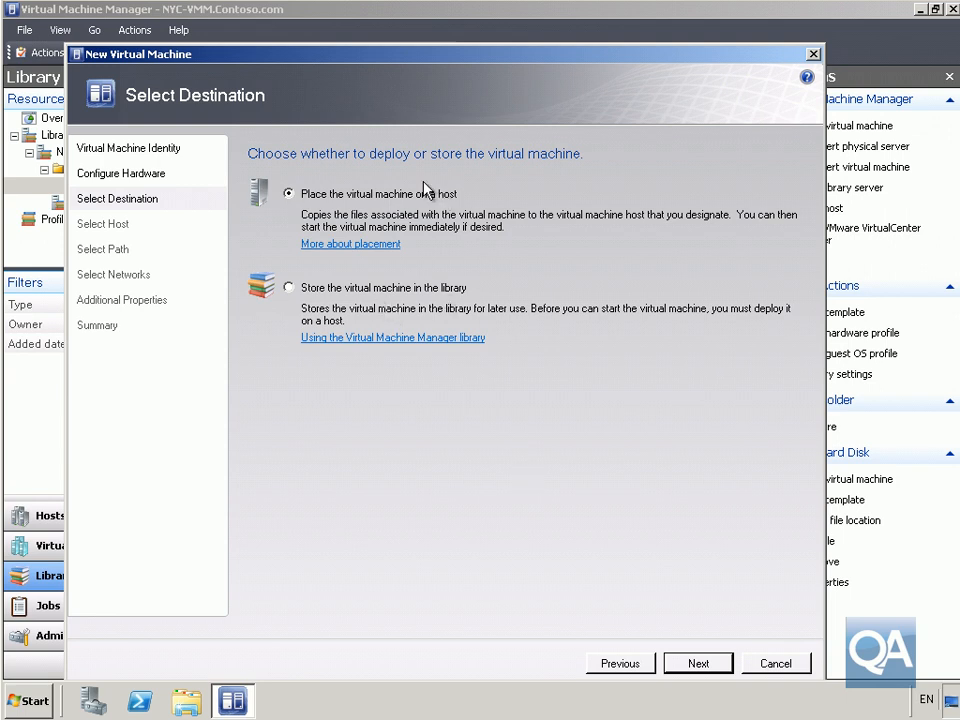
- Place the virtual machine on the host nyc-host1.contoso.com and accept the default storage path
left_click(697, 664)
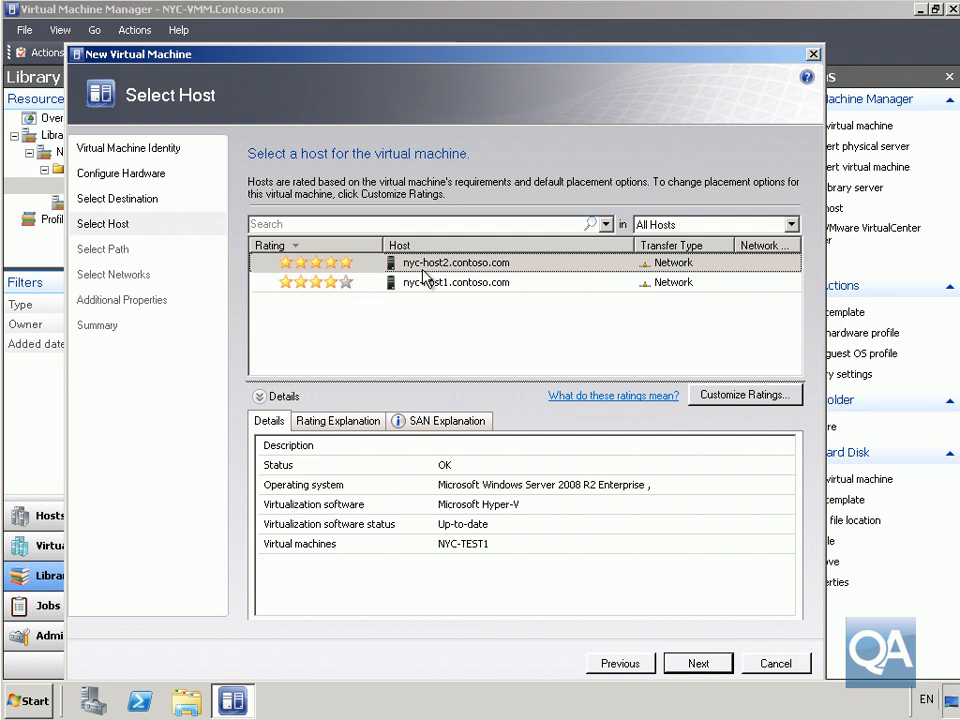
left_click(336, 283)
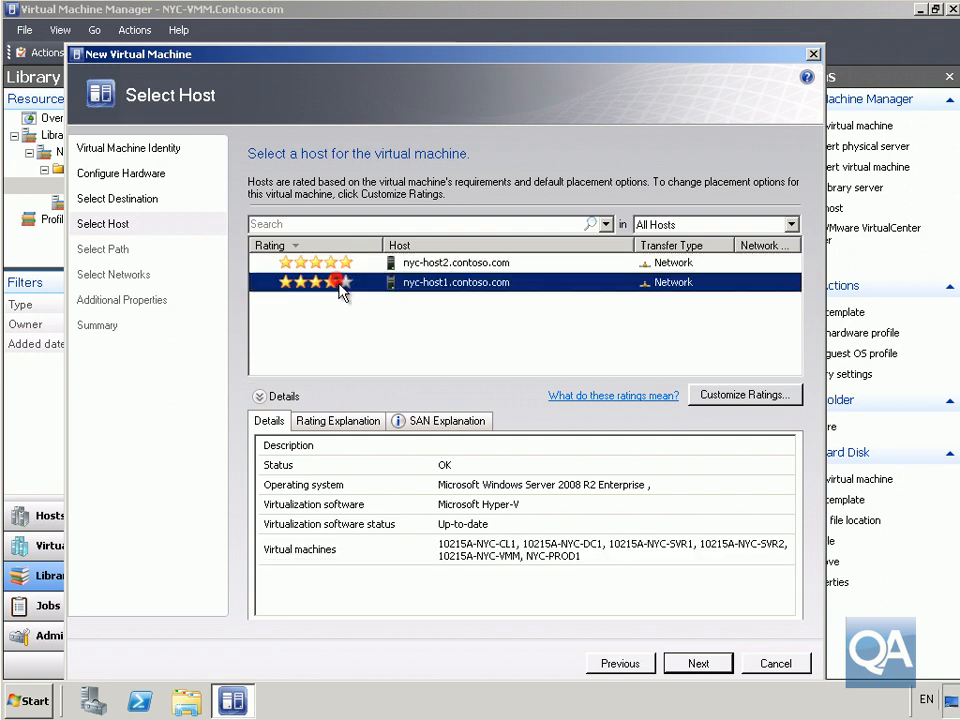
left_click(698, 664)
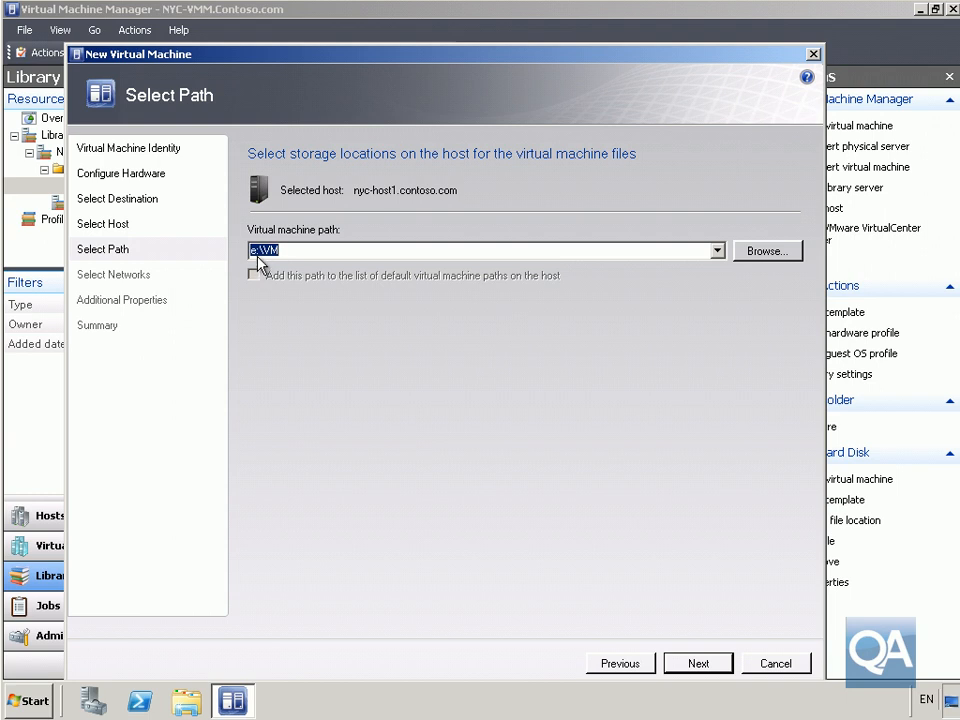
left_click(697, 664)
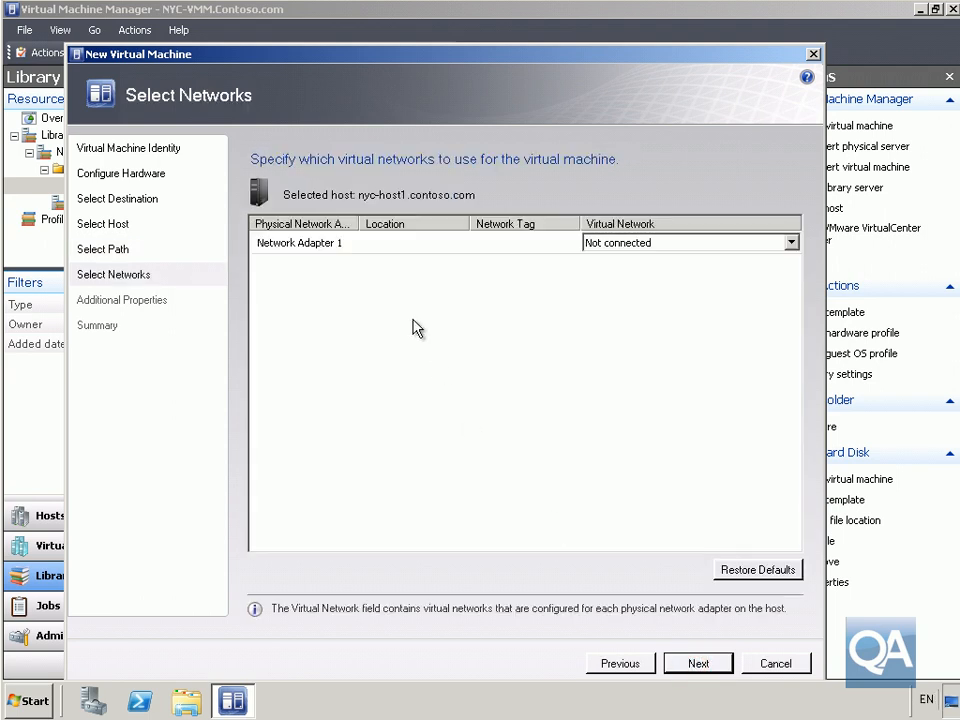
- Connect Network Adapter 1 to External Network and accept the network selection
left_click(649, 243)
left_click(648, 271)
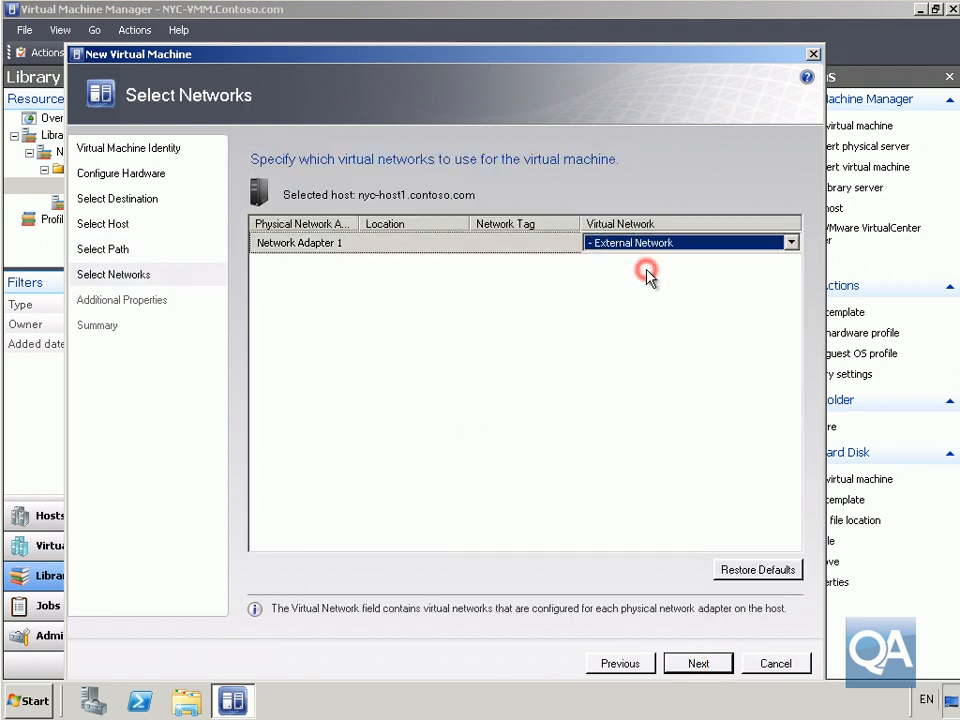
left_click(694, 666)
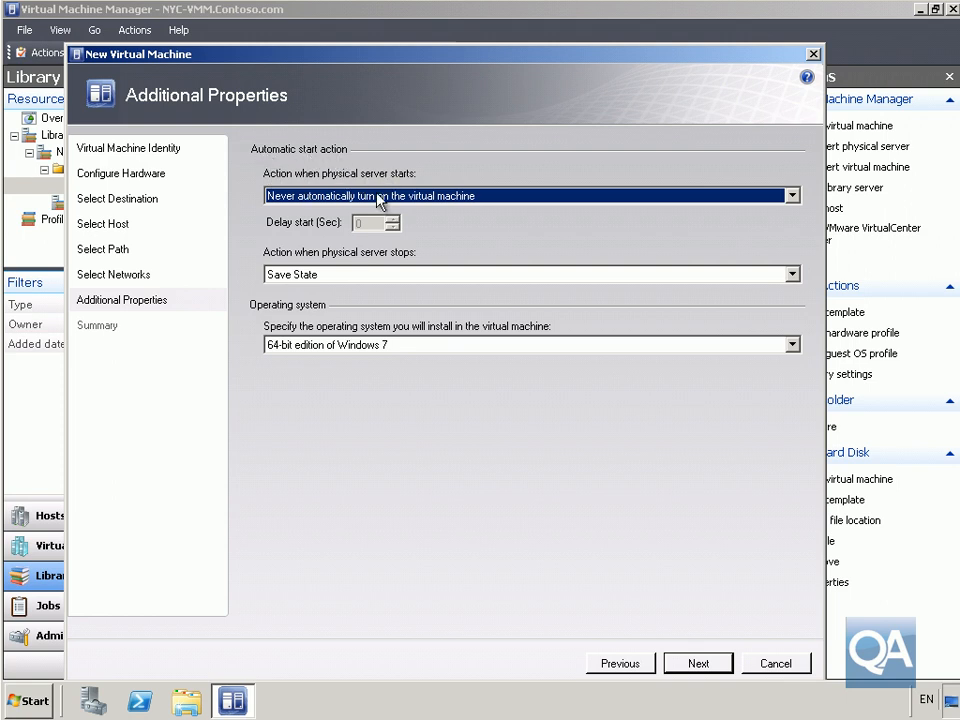
- Choose never to turn on automatically, Save State on server stop, and 64-bit edition of Windows Server 2008 R2 Enterprise as the operating system
left_click(456, 198)
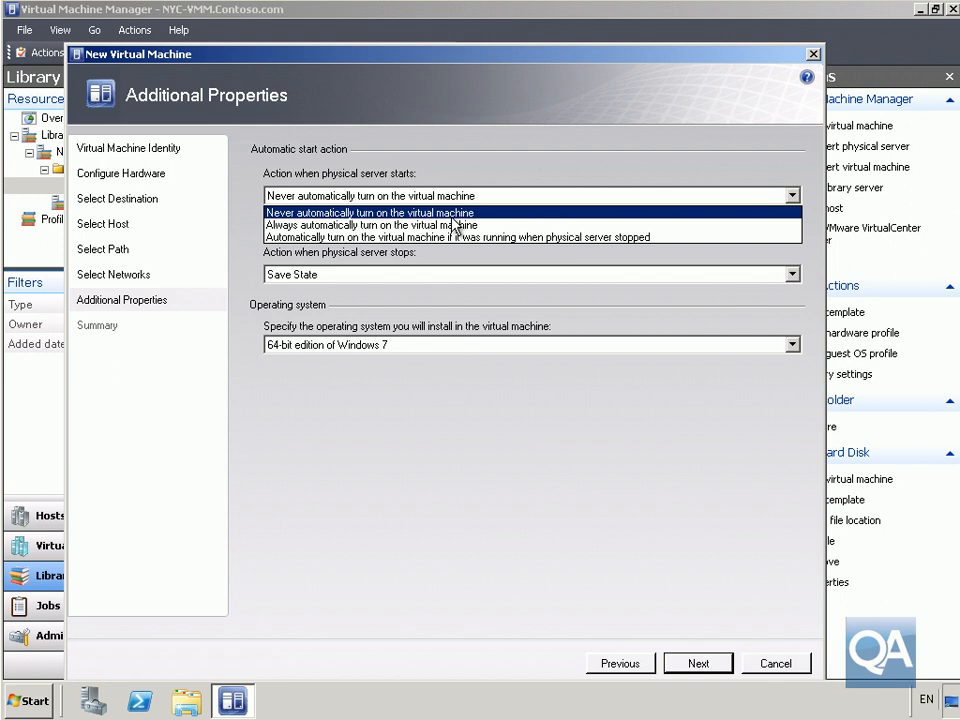
left_click(452, 217)
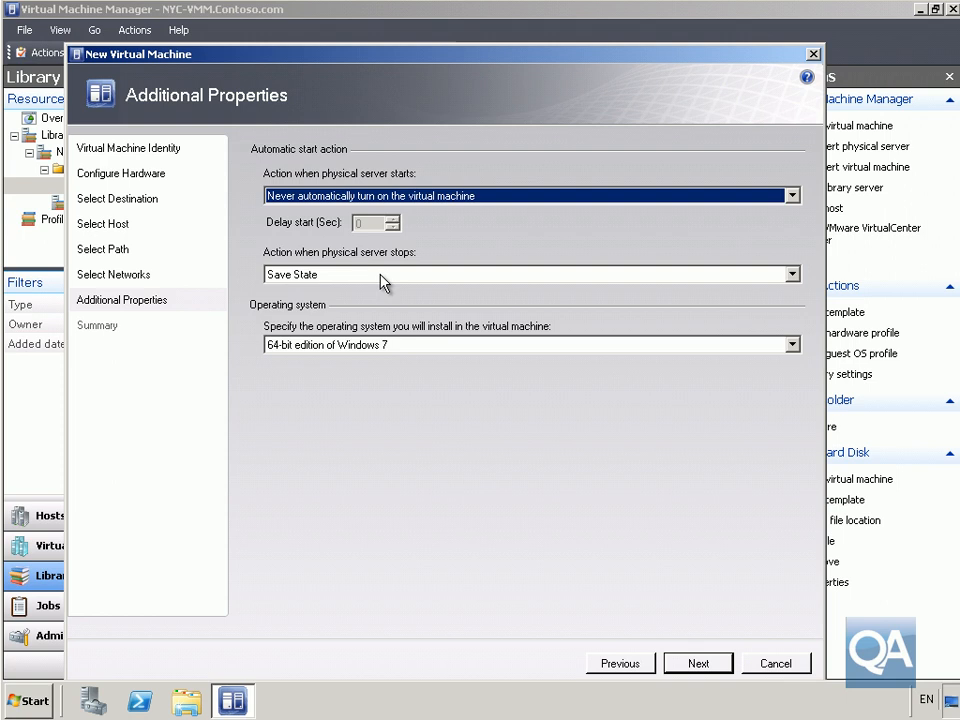
left_click(316, 274)
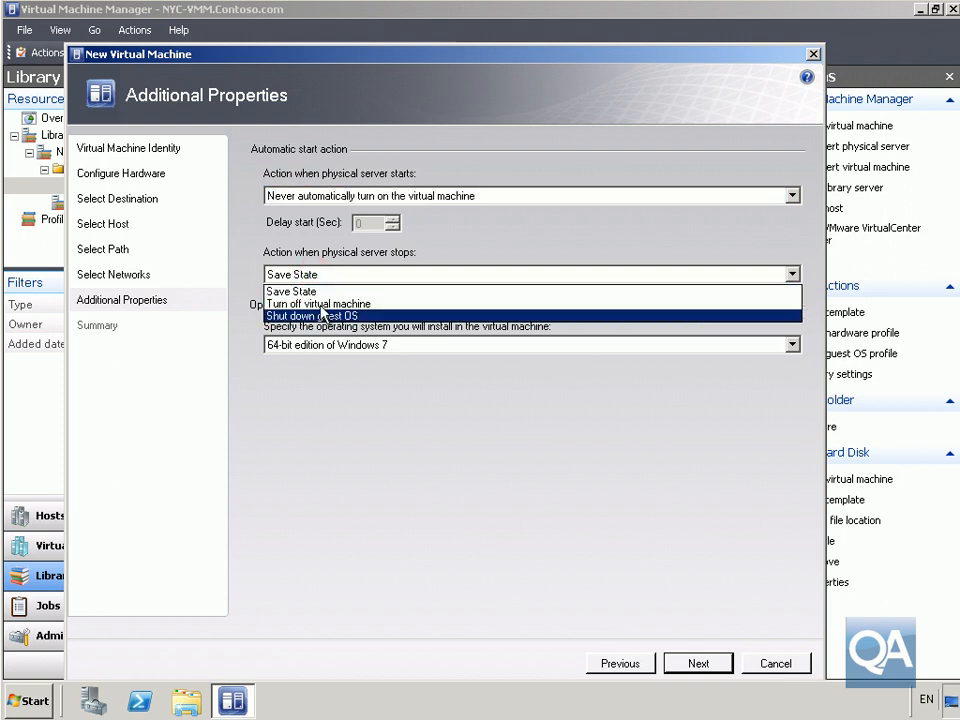
left_click(306, 291)
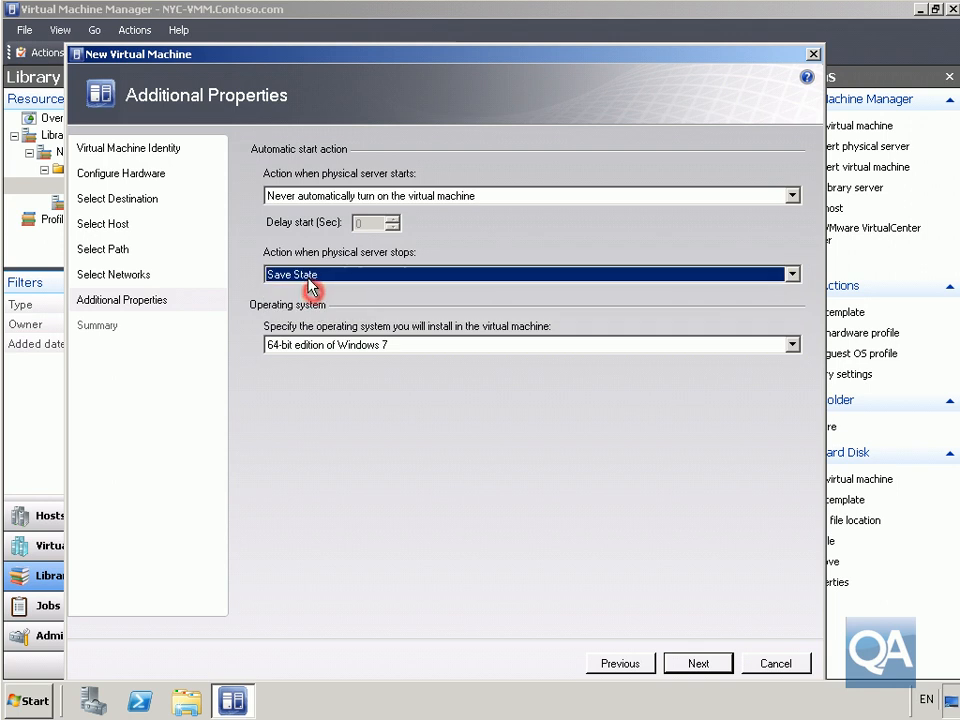
left_click(336, 340)
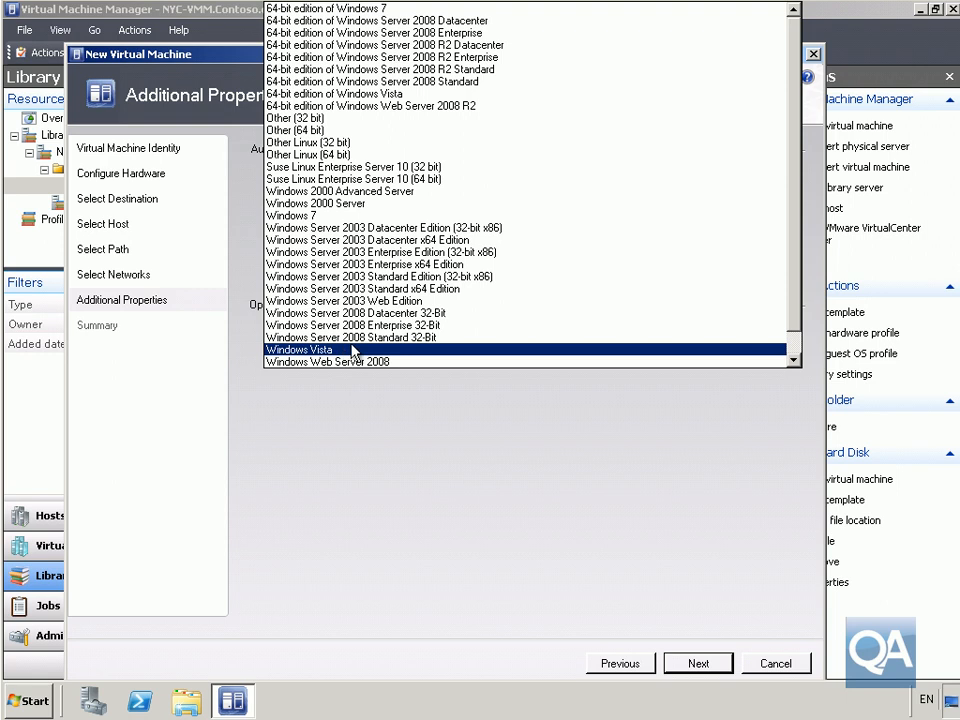
left_click(369, 57)
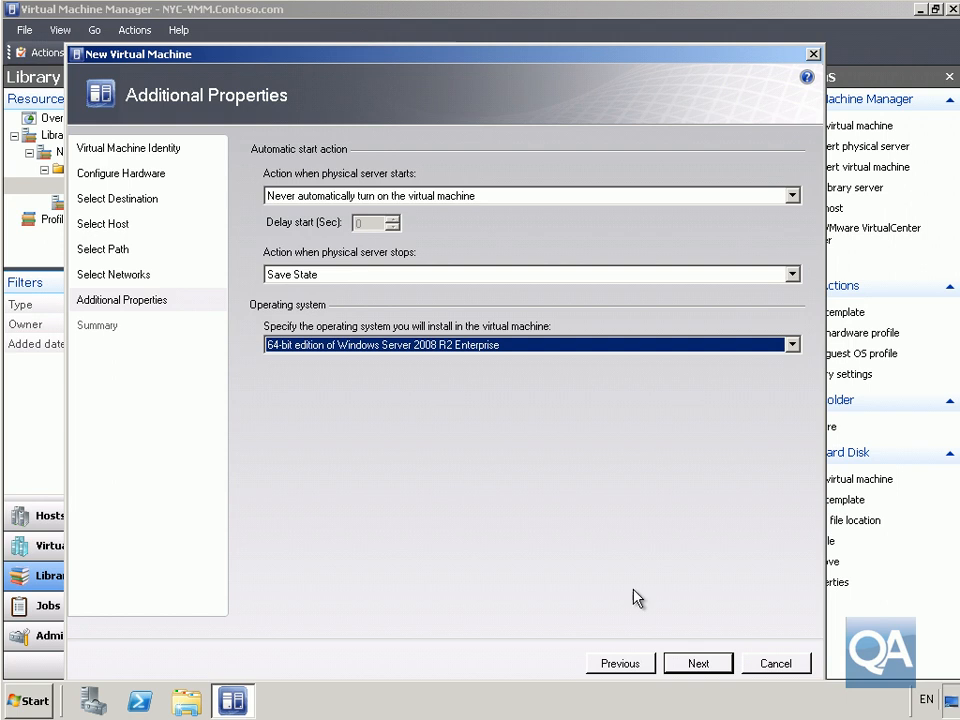
left_click(698, 664)
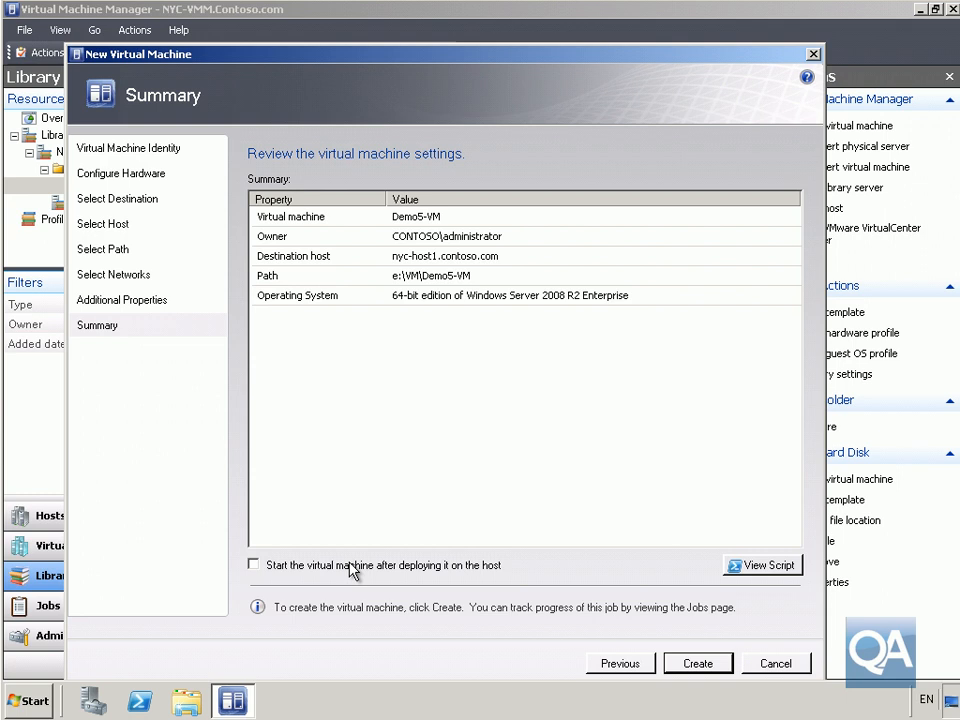
- Create the virtual machine, close the jobs window, and check for Demo5-VM under its host and in the virtual machines list
left_click(702, 668)
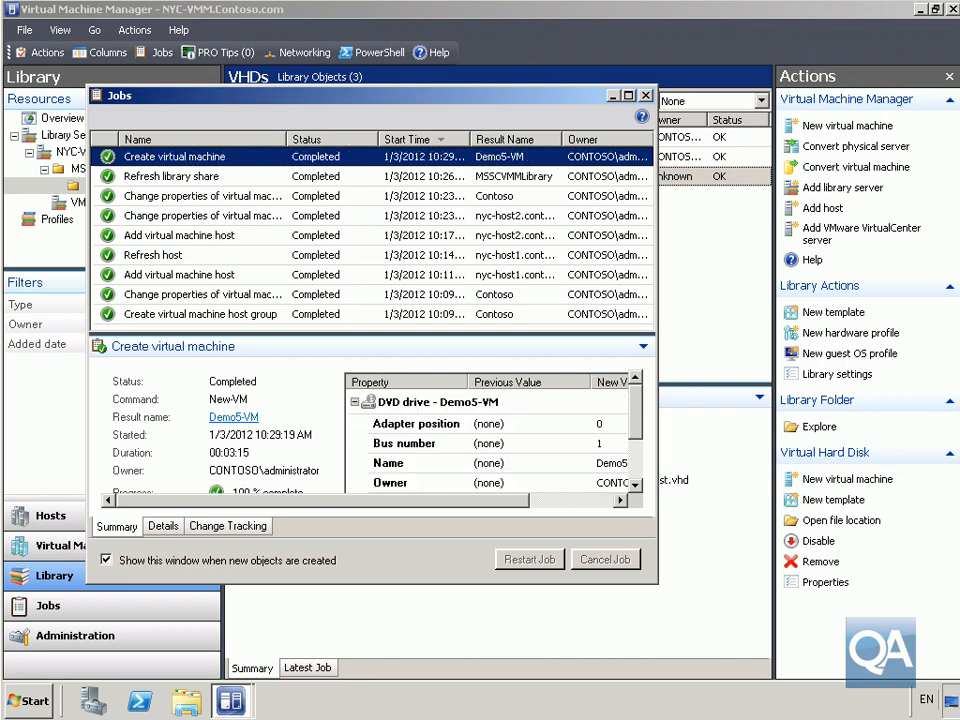
left_click(646, 96)
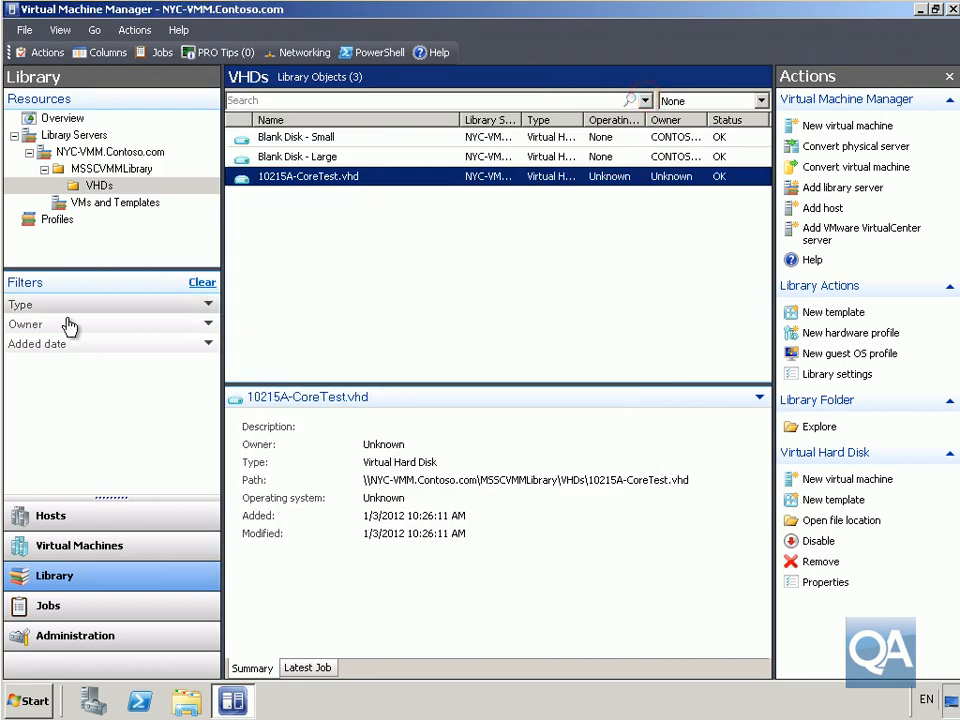
left_click(84, 518)
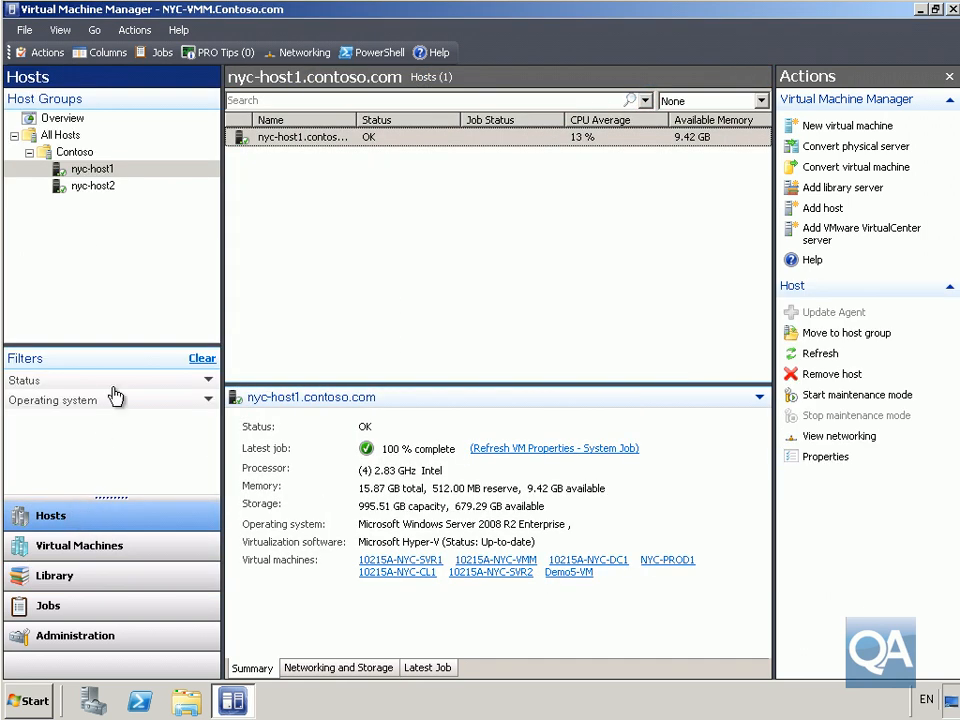
left_click(84, 548)
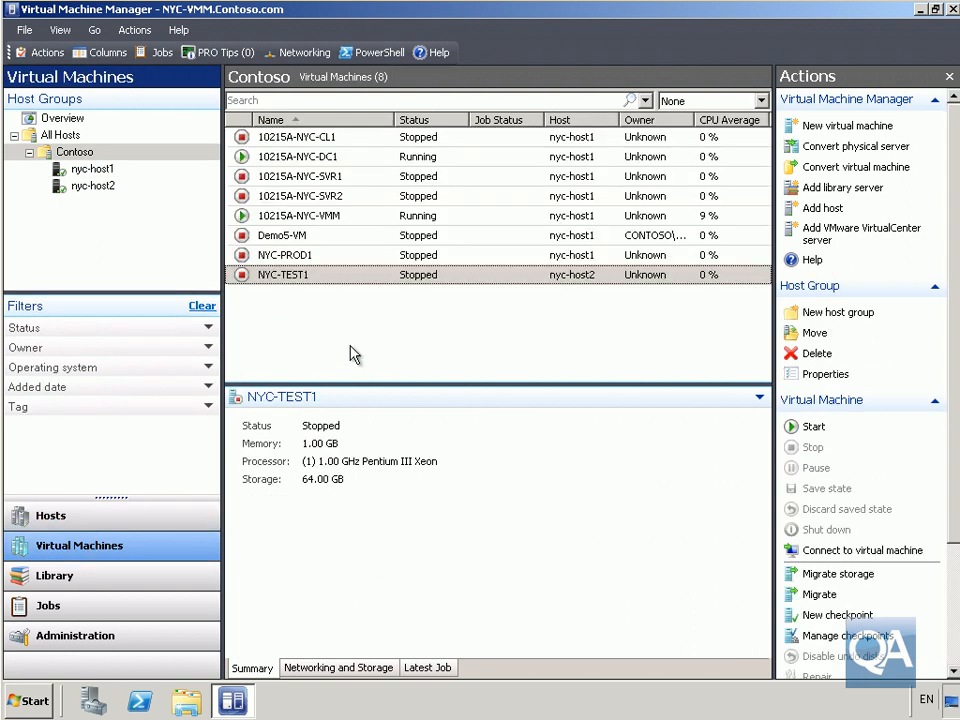